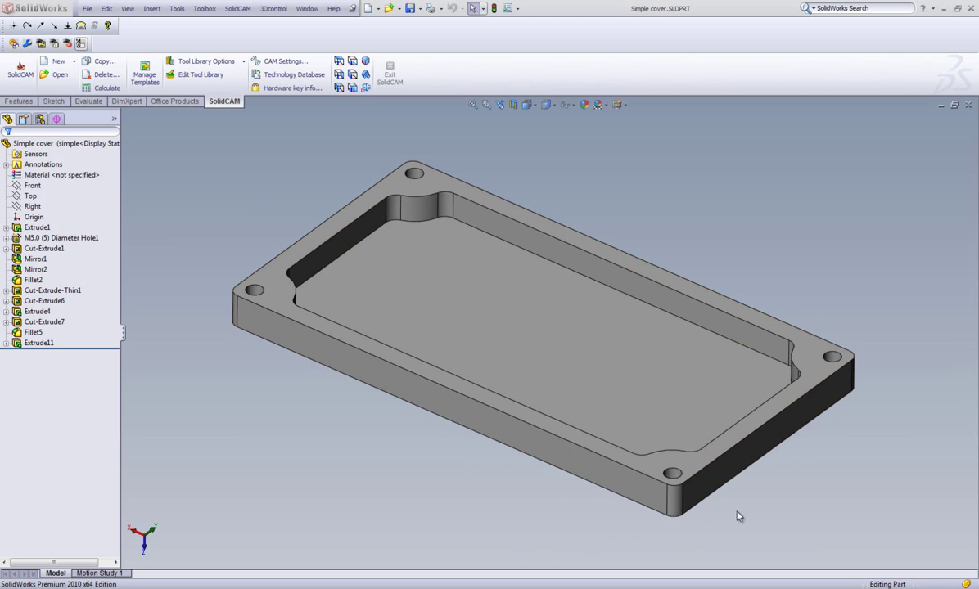
- Start a new Milling CAM part named Simple cover-1, keeping 'Use Model file directory' checked
click(224, 101)
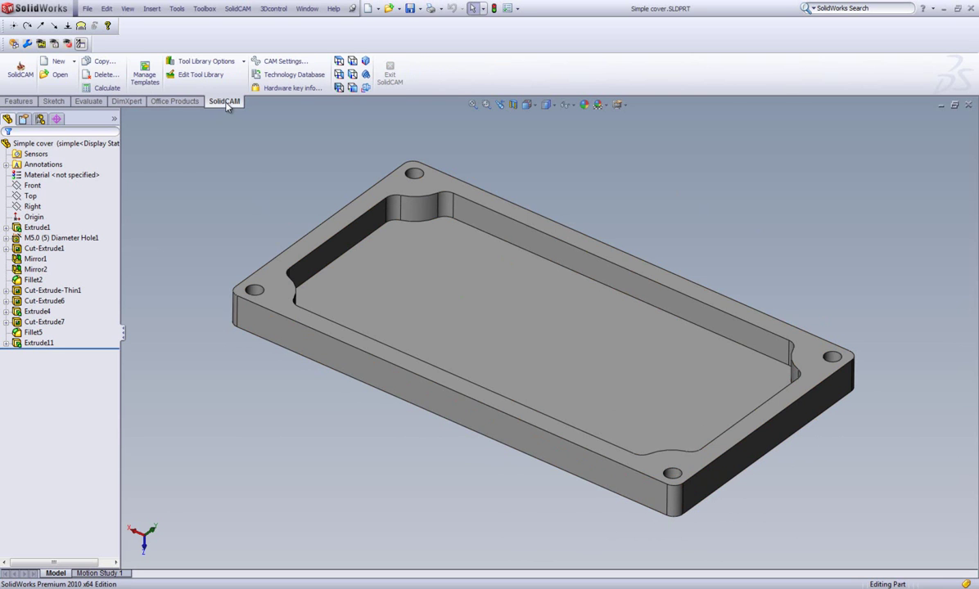
click(57, 65)
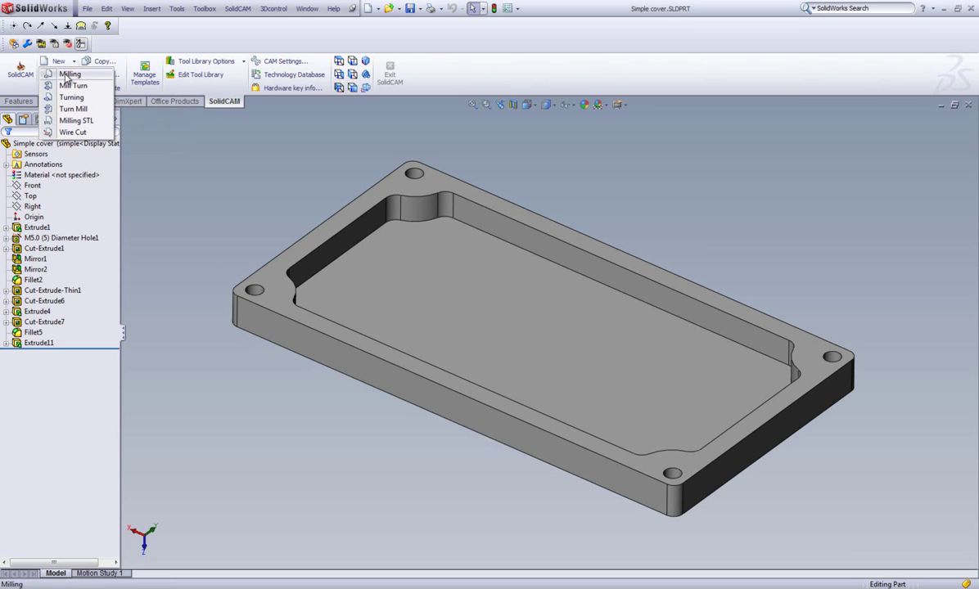
click(80, 74)
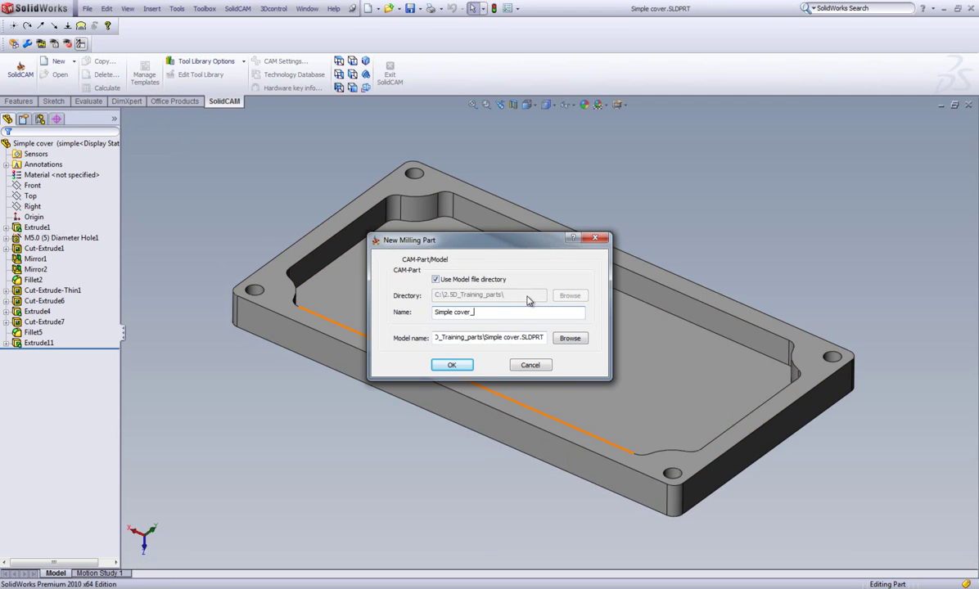
click(436, 281)
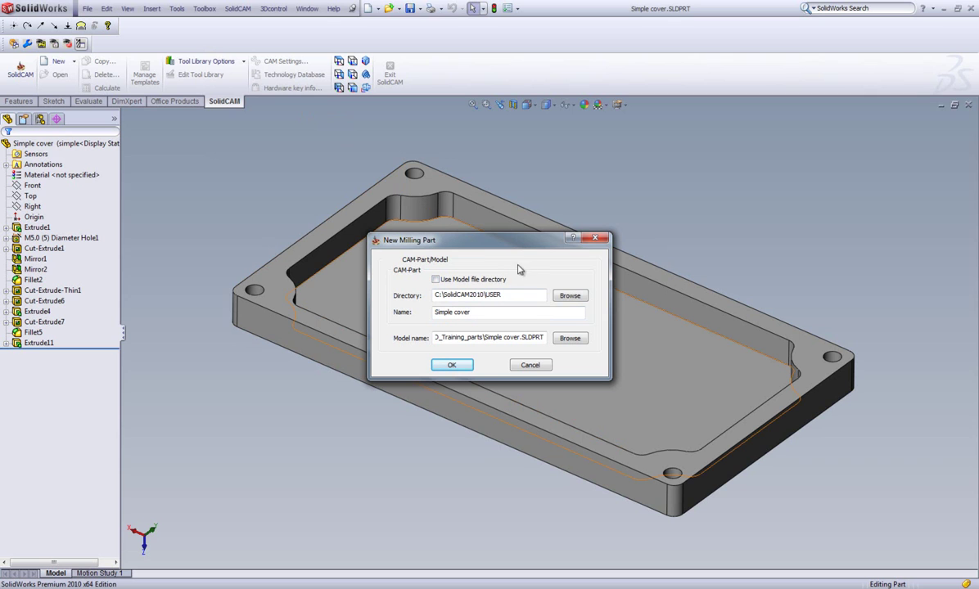
click(435, 280)
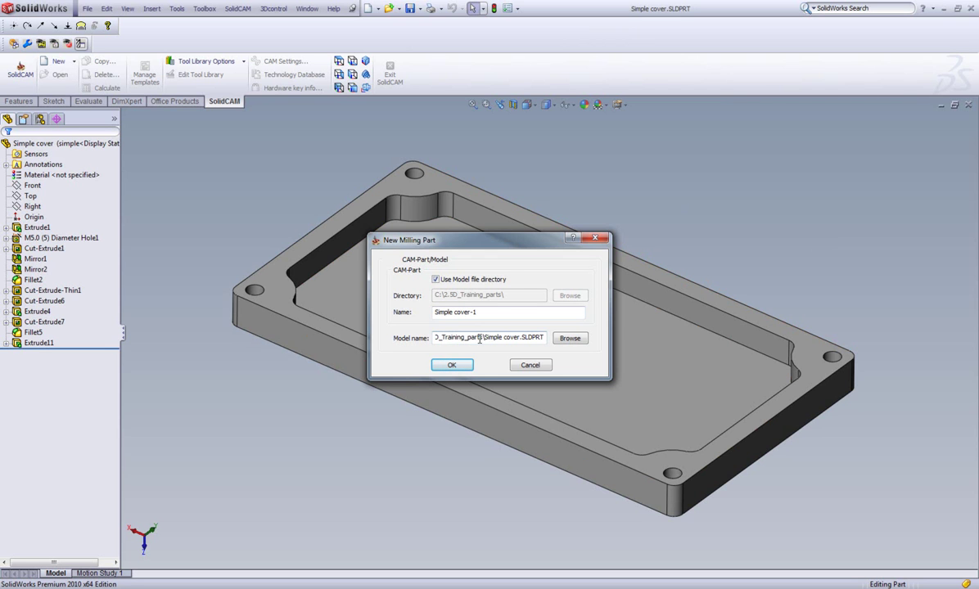
- Create the Simple cover-1 part, switch to isometric view, and keep FANUC as the CNC-Controller
click(451, 365)
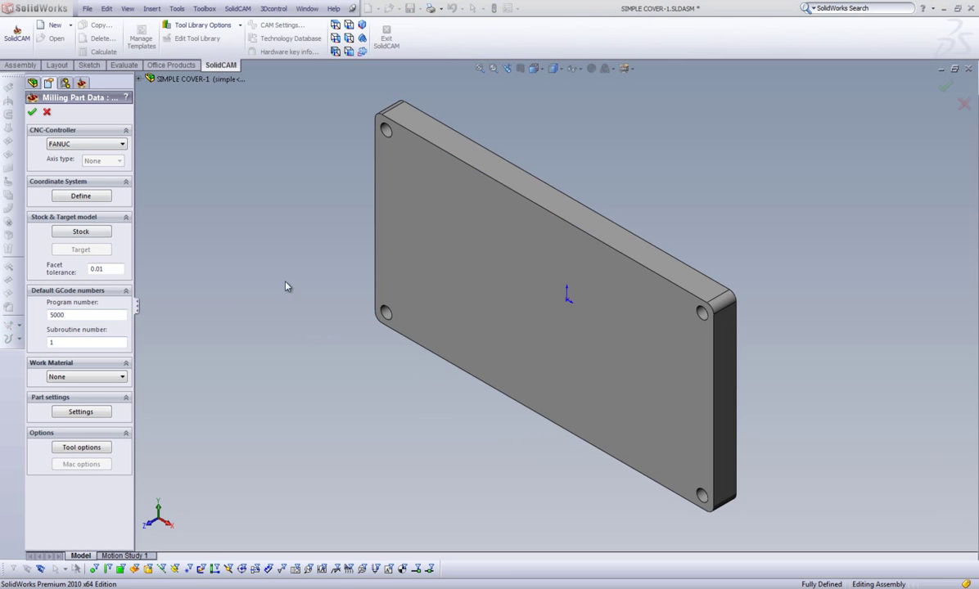
key(ctrl+7)
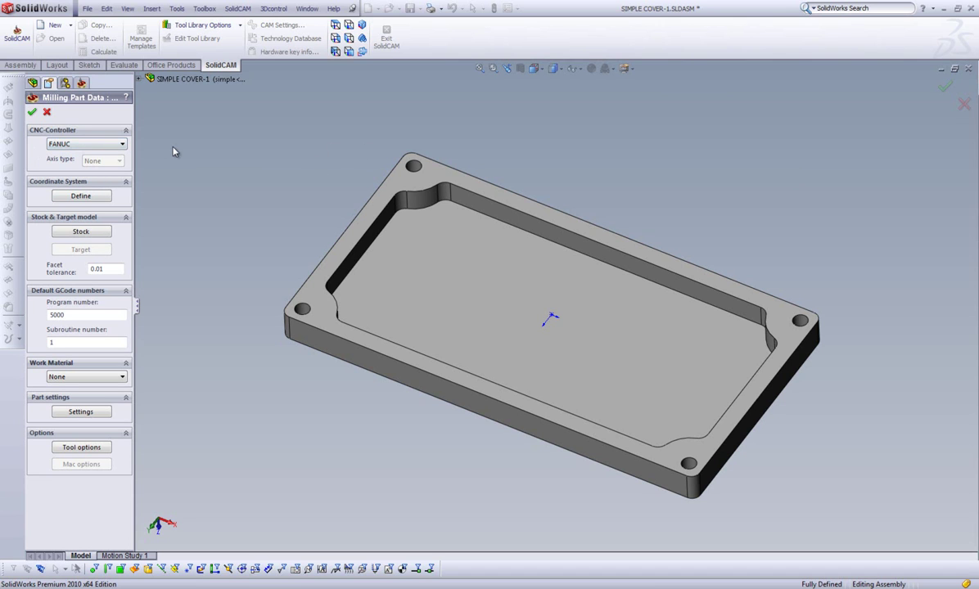
click(88, 145)
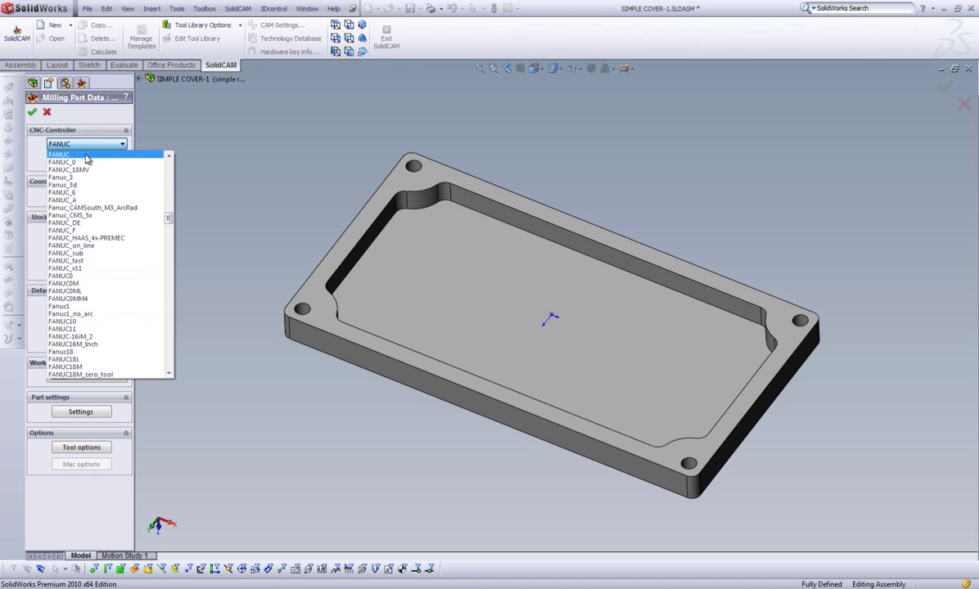
click(86, 155)
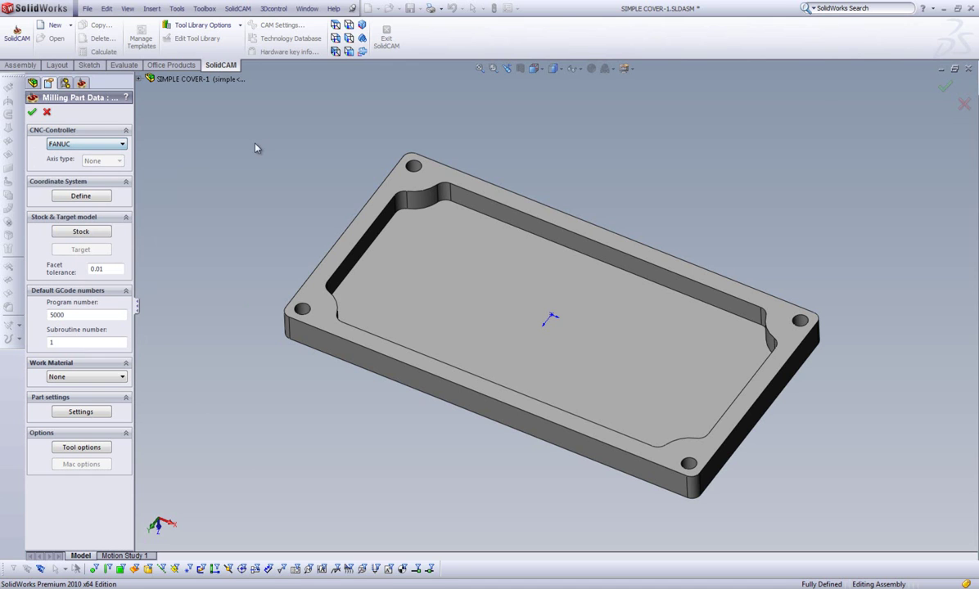
- Define the coordinate system by Select face on the pocket floor, with origin at 'Top center of model box'
click(81, 198)
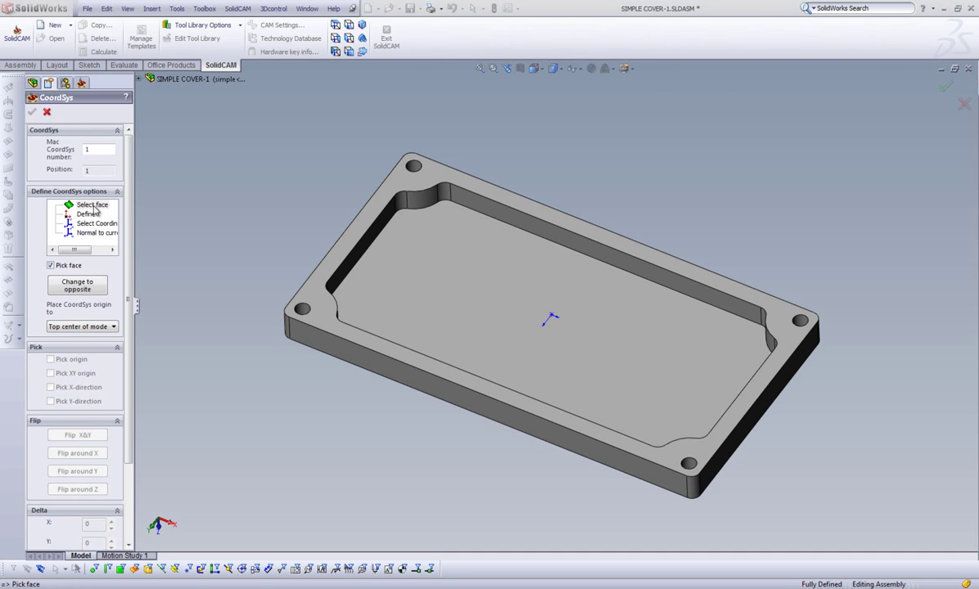
click(90, 205)
click(87, 214)
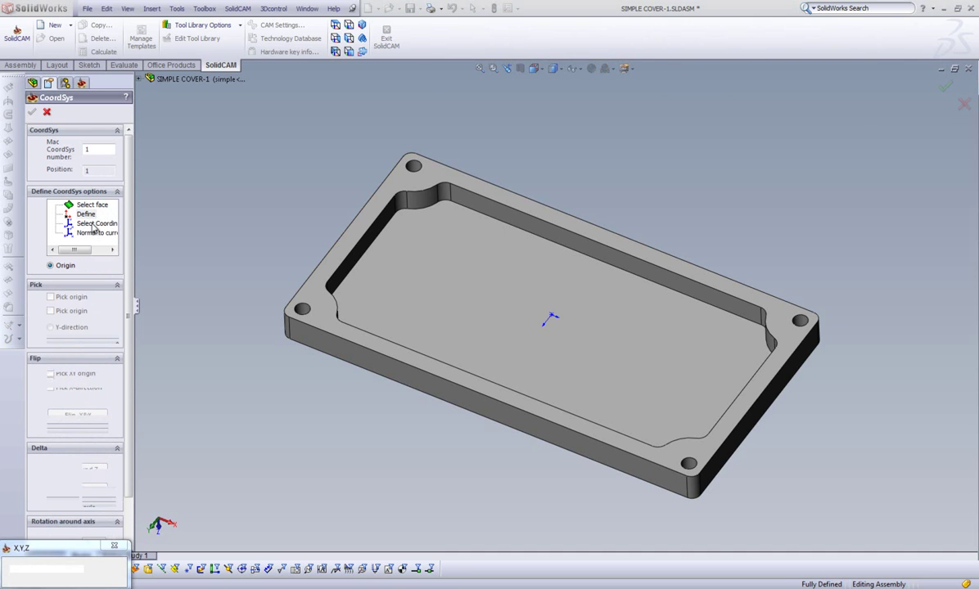
click(93, 224)
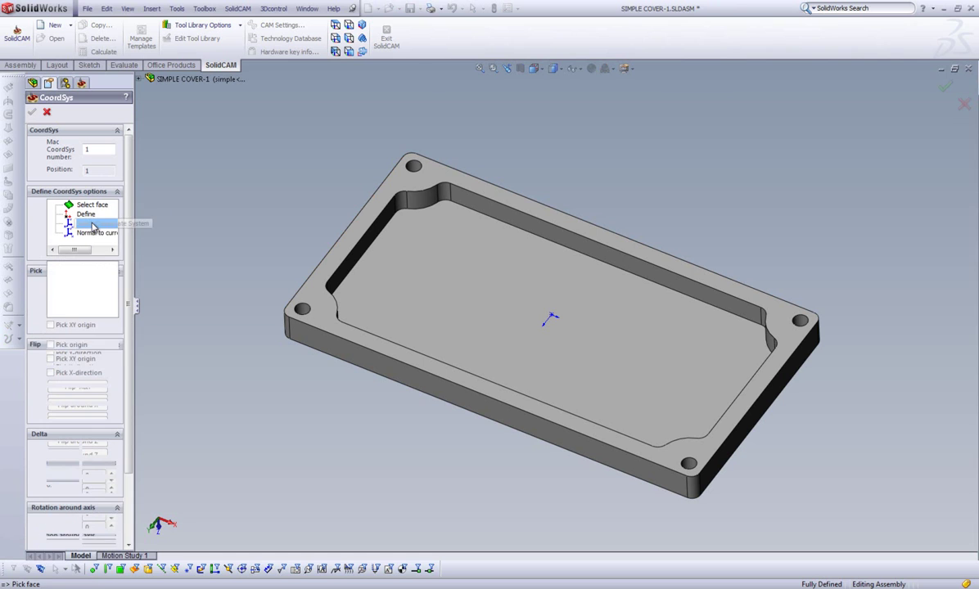
click(90, 206)
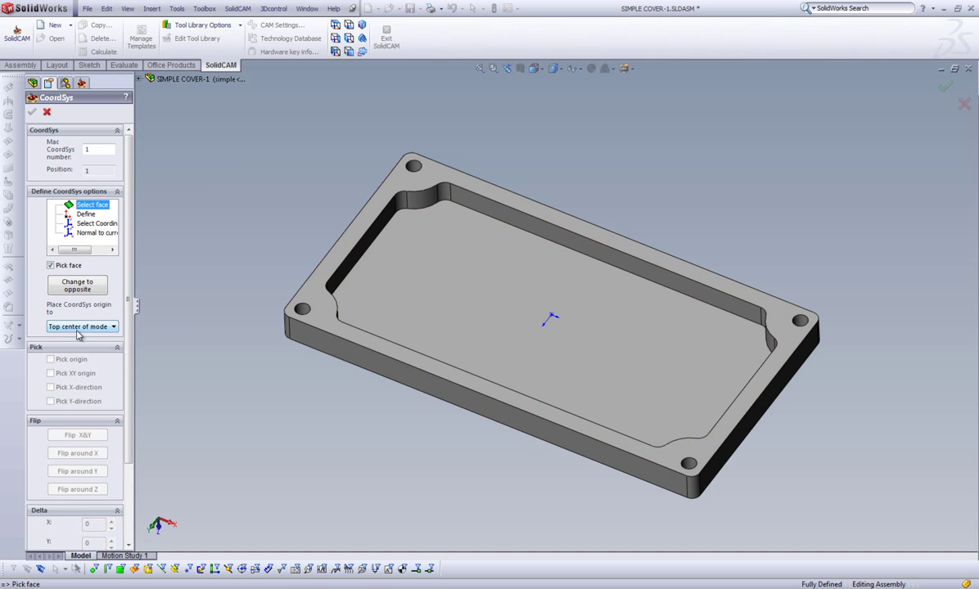
click(78, 328)
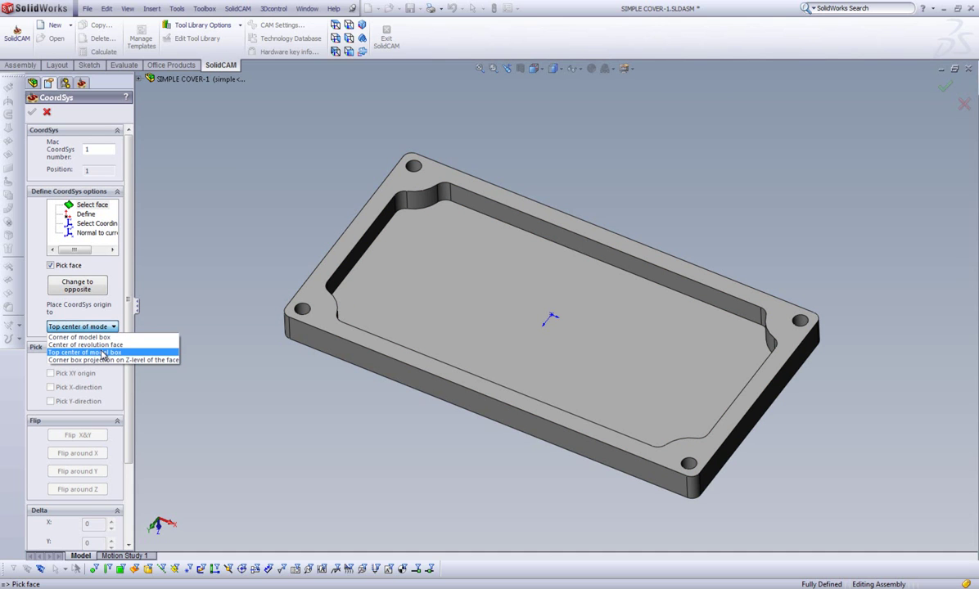
click(103, 353)
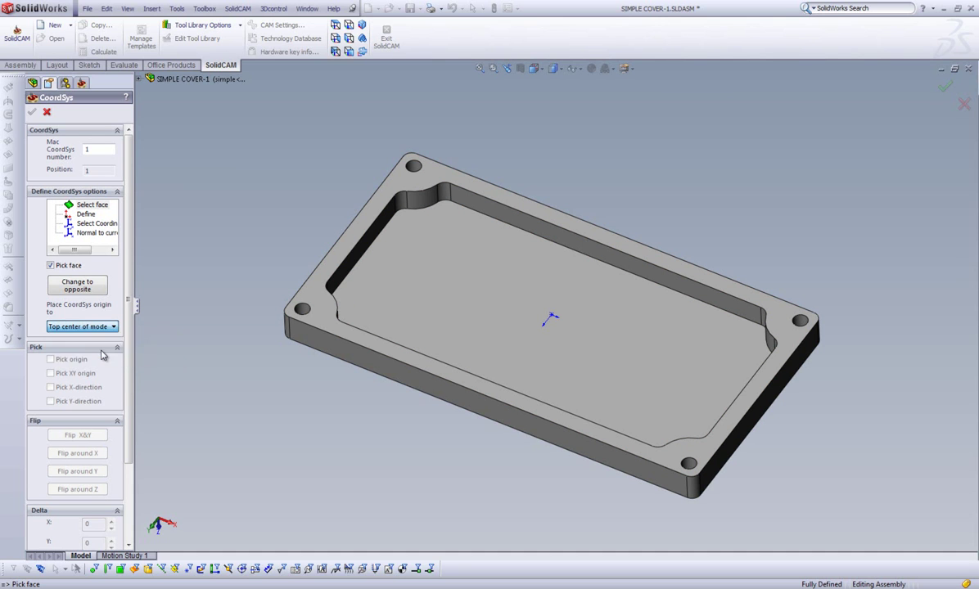
click(425, 302)
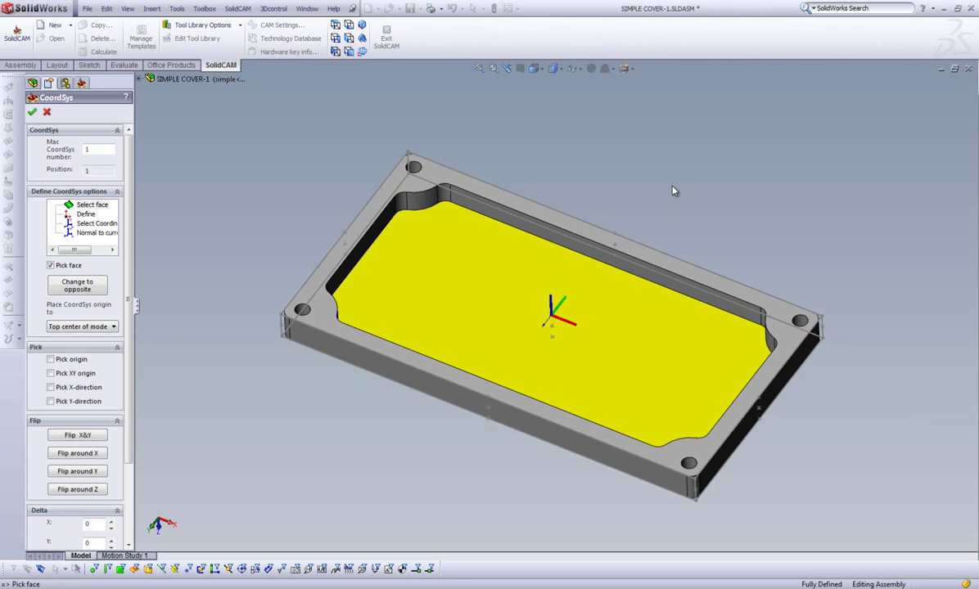
middle_drag(673, 191, 618, 318)
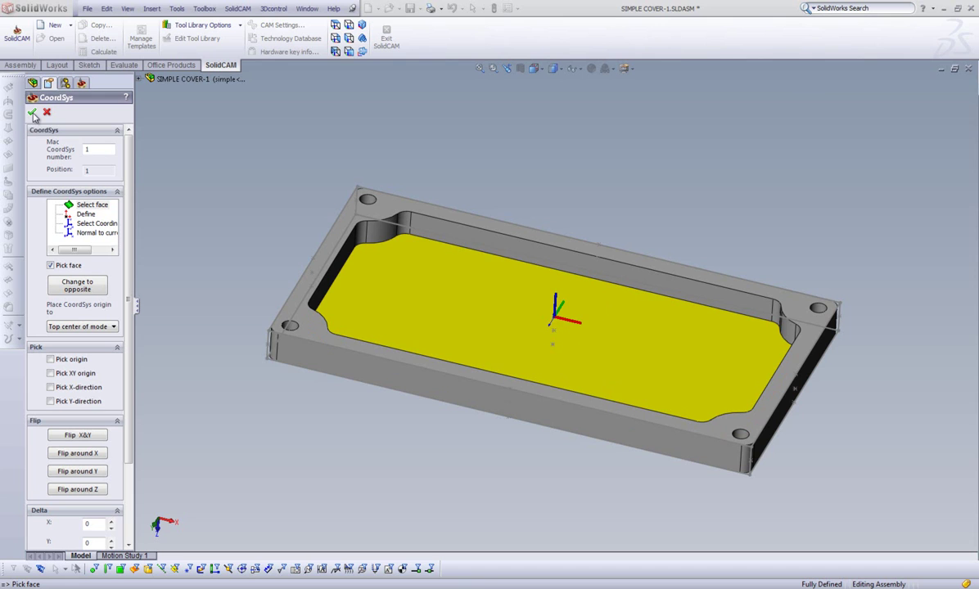
- Accept machine coordinate system MAC 1 with part levels 0 to -10 and close CoordSys Manager
click(34, 114)
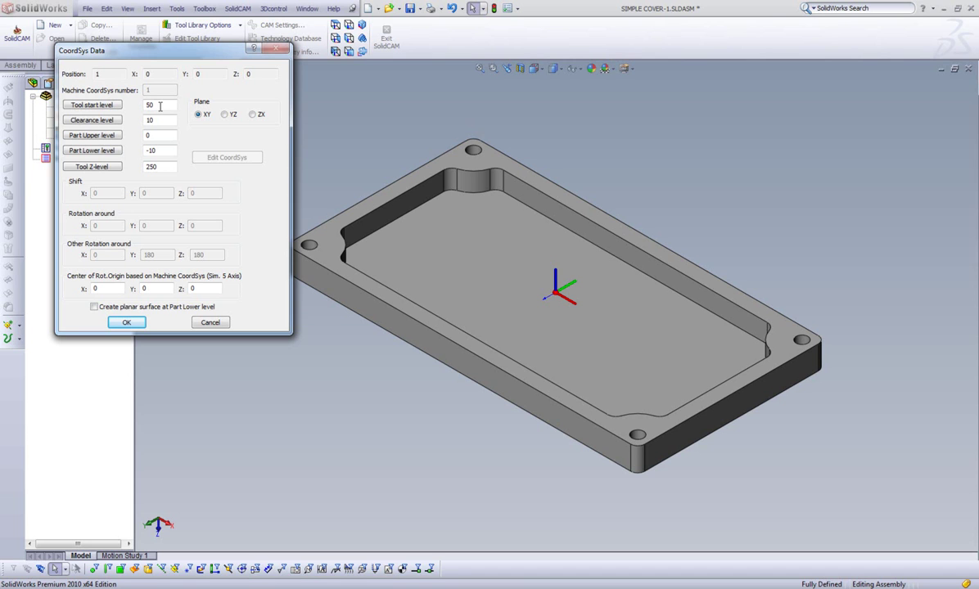
click(158, 121)
click(423, 173)
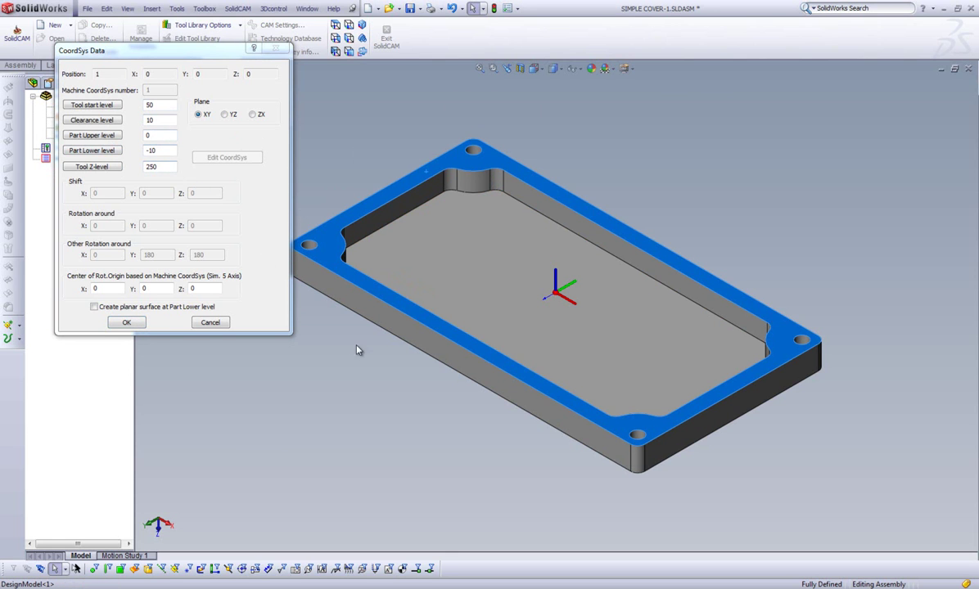
click(390, 358)
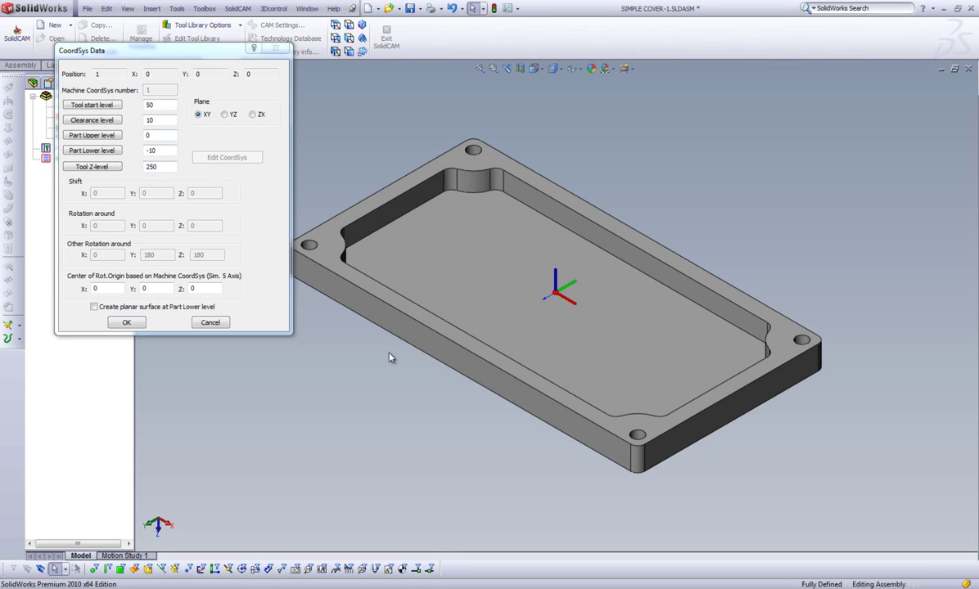
click(127, 323)
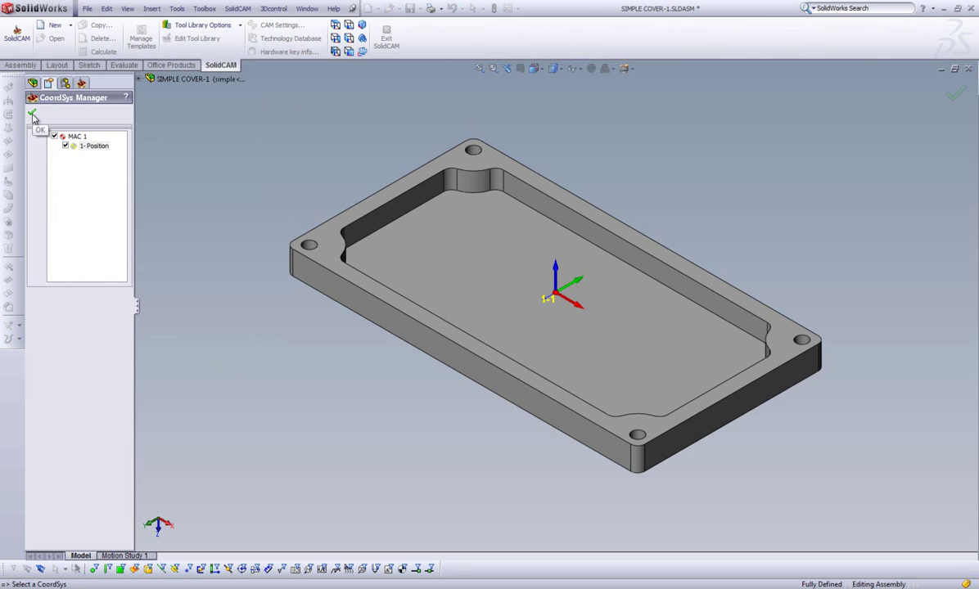
click(32, 113)
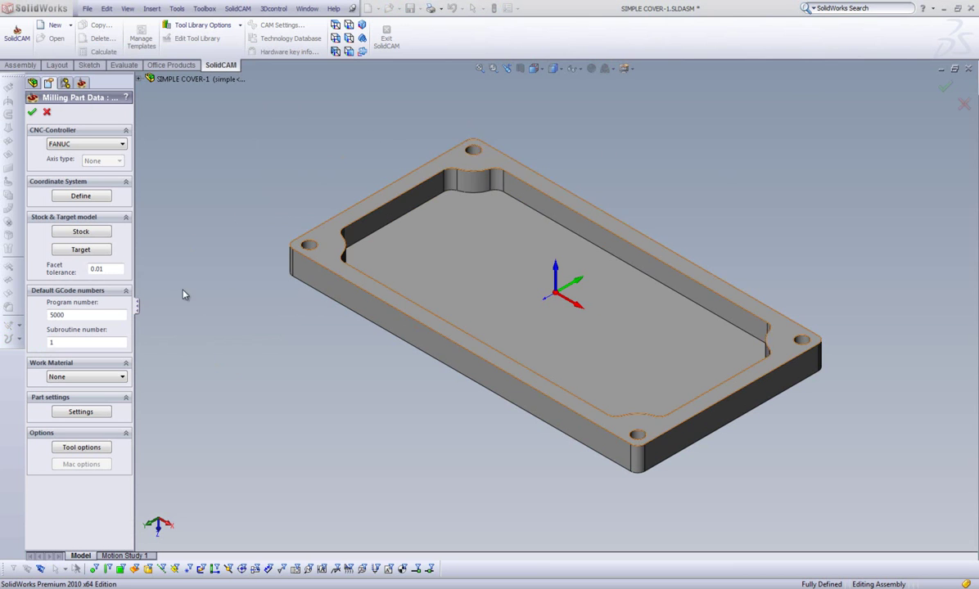
- Start a stock definition using Box(Auto) in the 'Define stock by' list
click(84, 233)
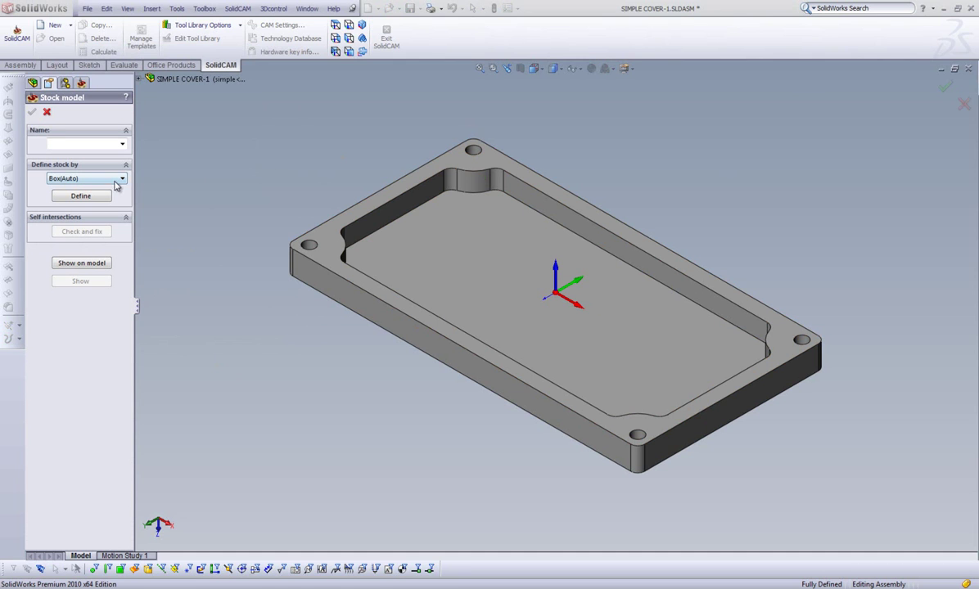
click(120, 179)
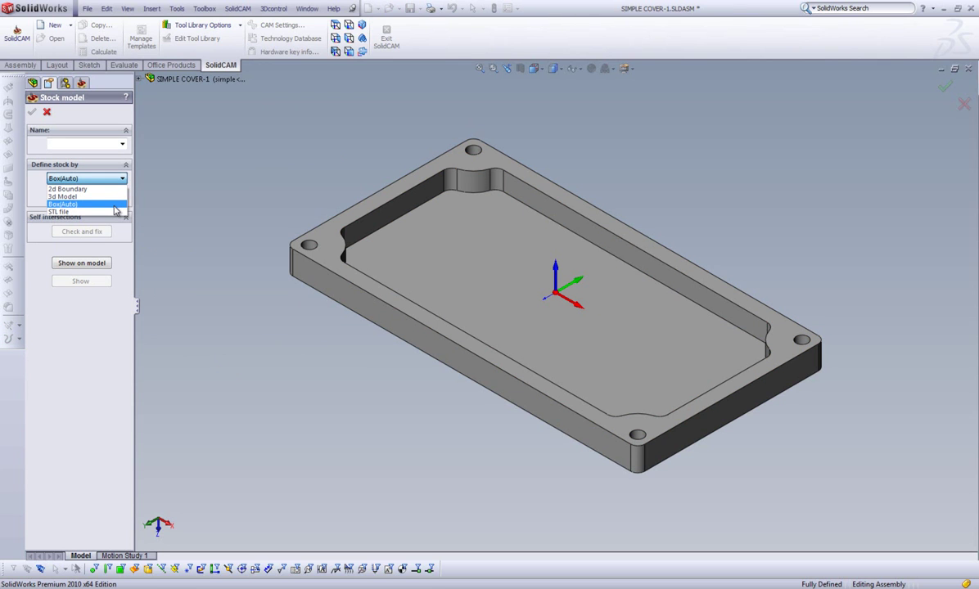
click(113, 204)
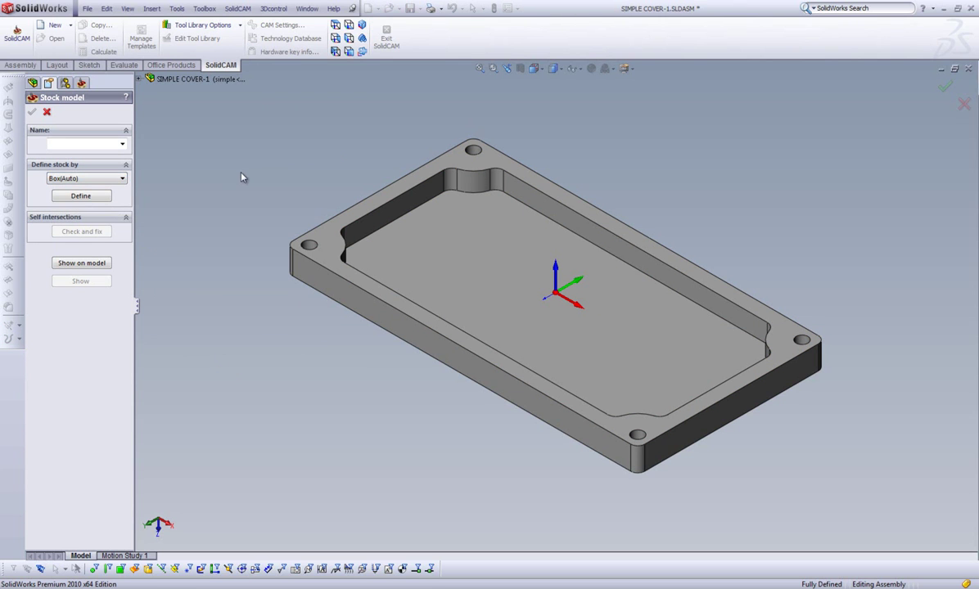
click(85, 196)
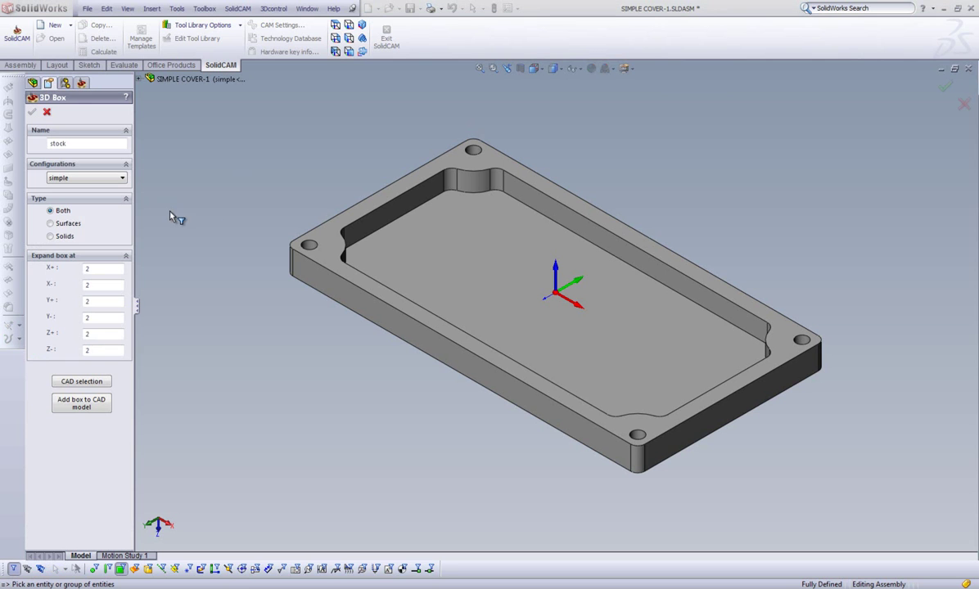
- Wrap the stock box around the part with Z+ offset .5 and Z- offset 5, then accept
click(394, 244)
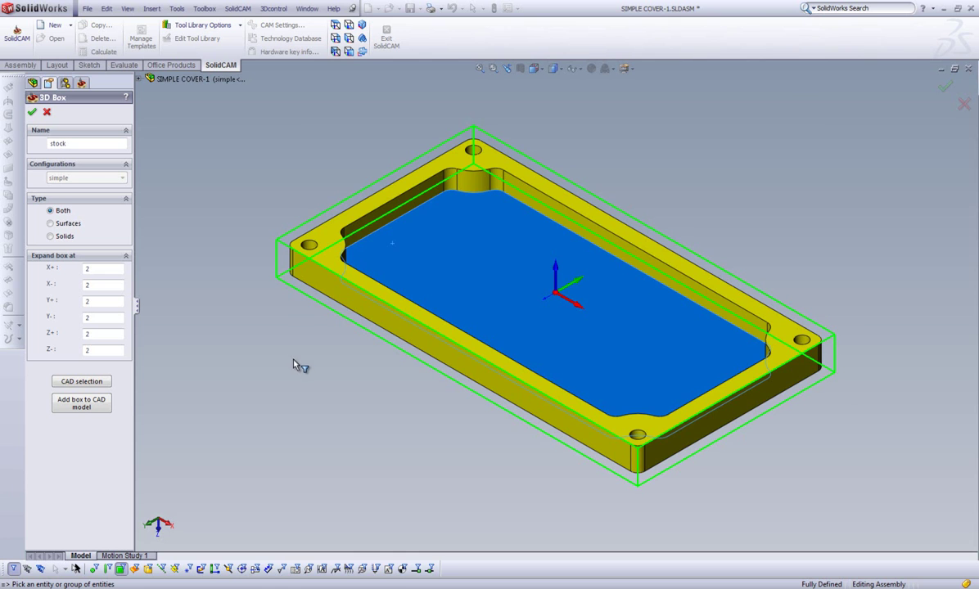
middle_drag(289, 360, 296, 284)
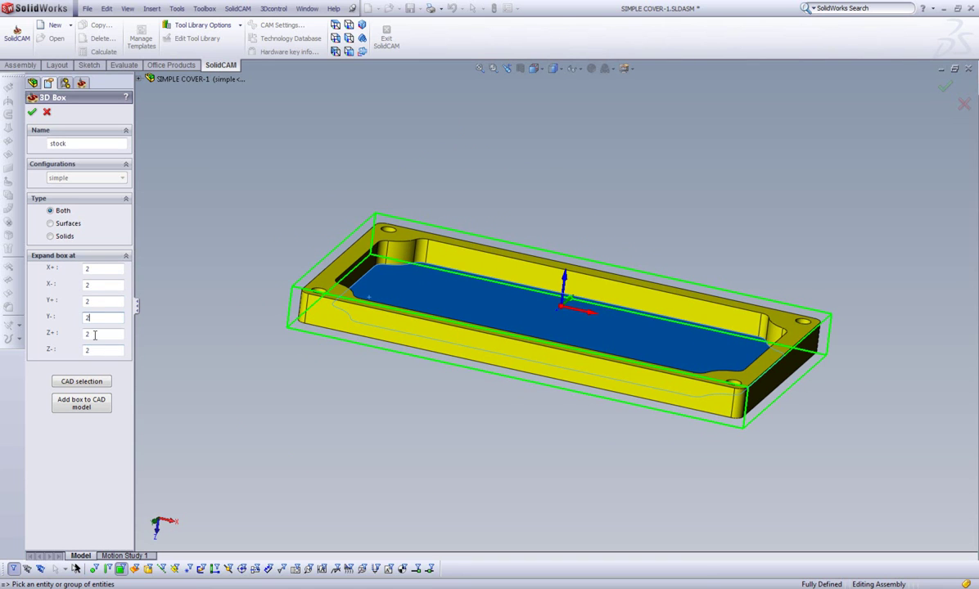
key(Return)
key(BackSpace)
text(.5)
click(96, 350)
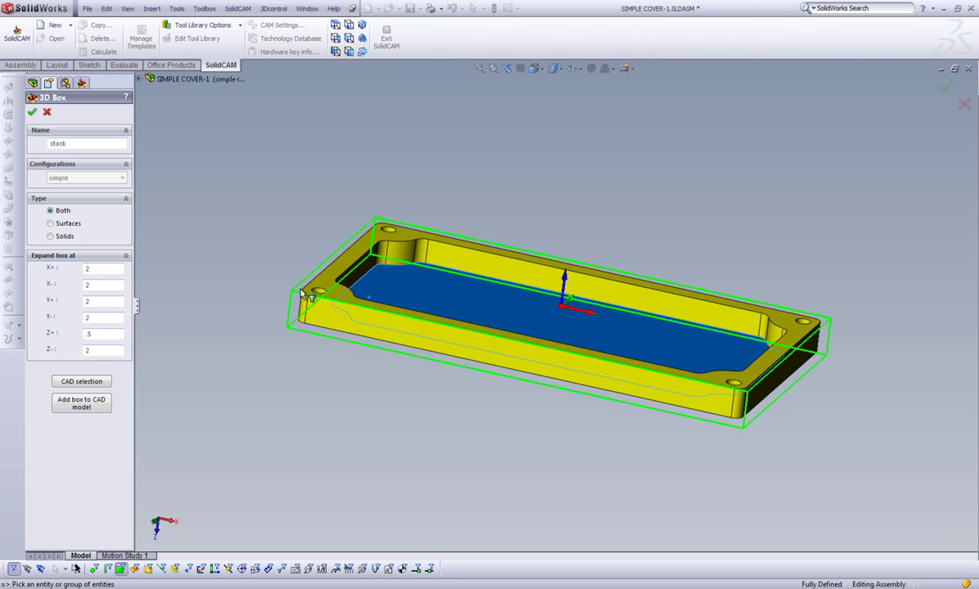
double_click(99, 350)
text(5)
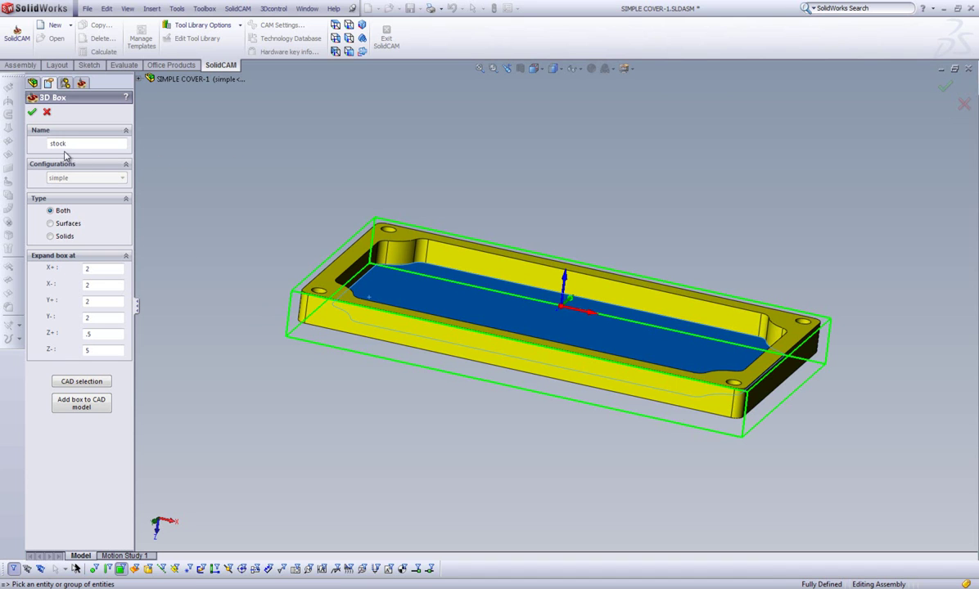
click(32, 112)
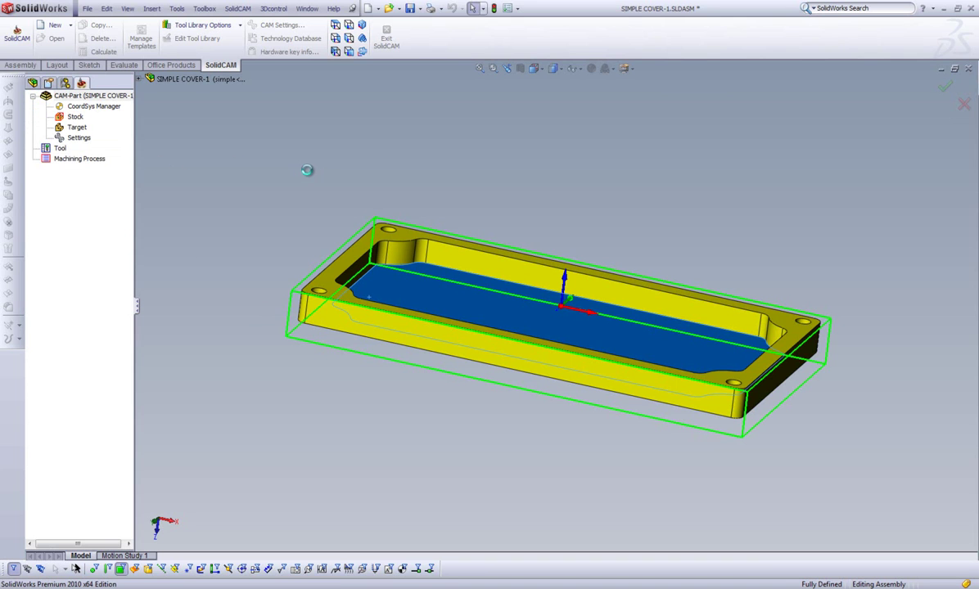
- Confirm the stock, set Solid 1 as the 3D target model, and confirm Milling Part Data
click(32, 112)
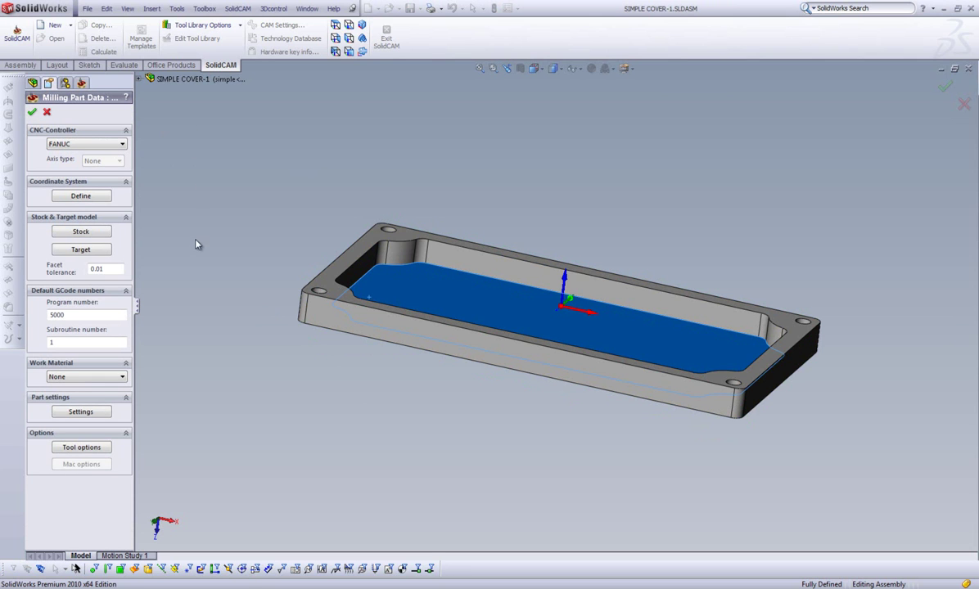
click(85, 248)
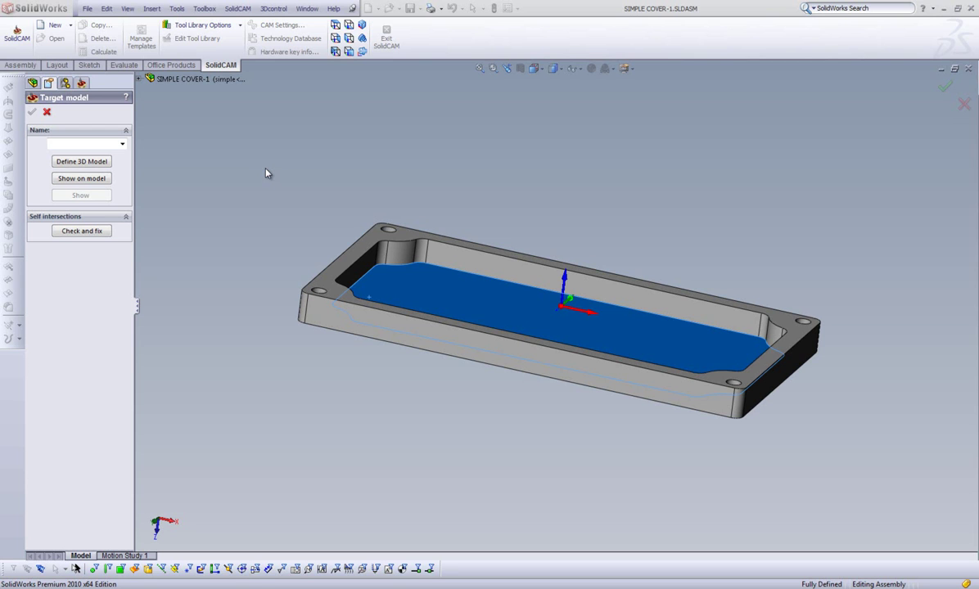
click(79, 162)
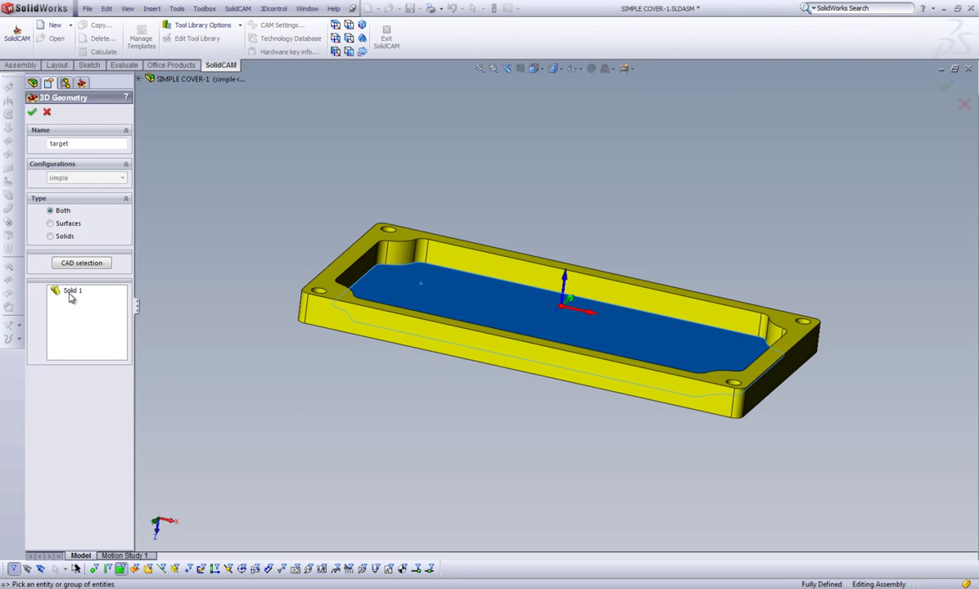
click(32, 111)
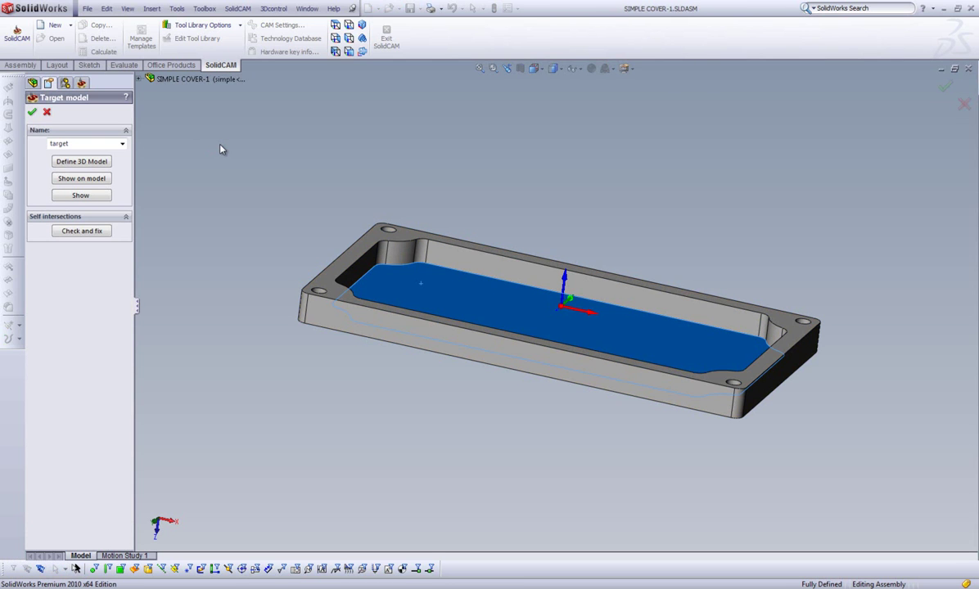
click(32, 112)
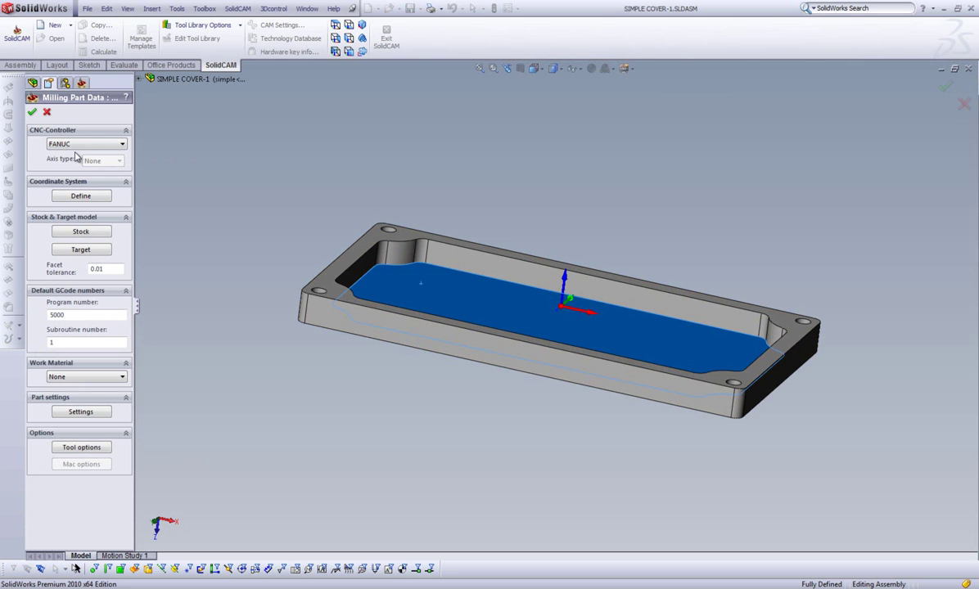
click(32, 112)
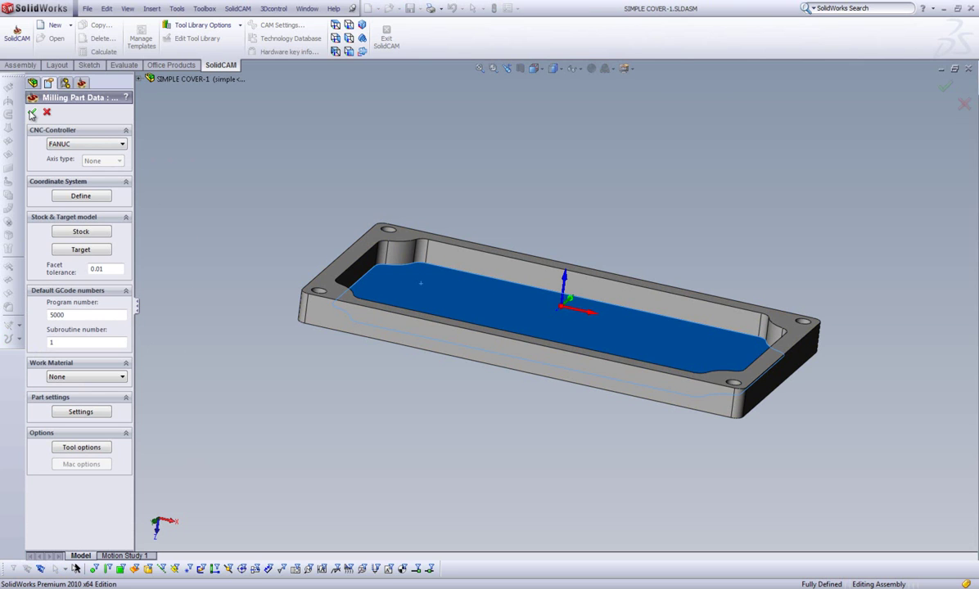